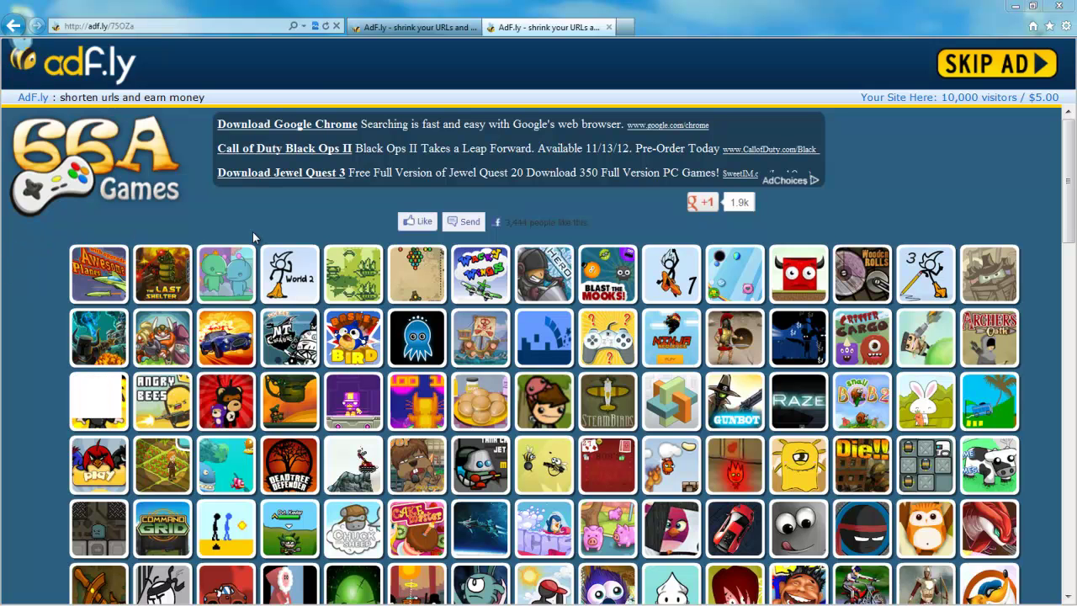
Step: Switch to the second adf.ly tab holding the camera-studio-124-b347 link
left_click(421, 29)
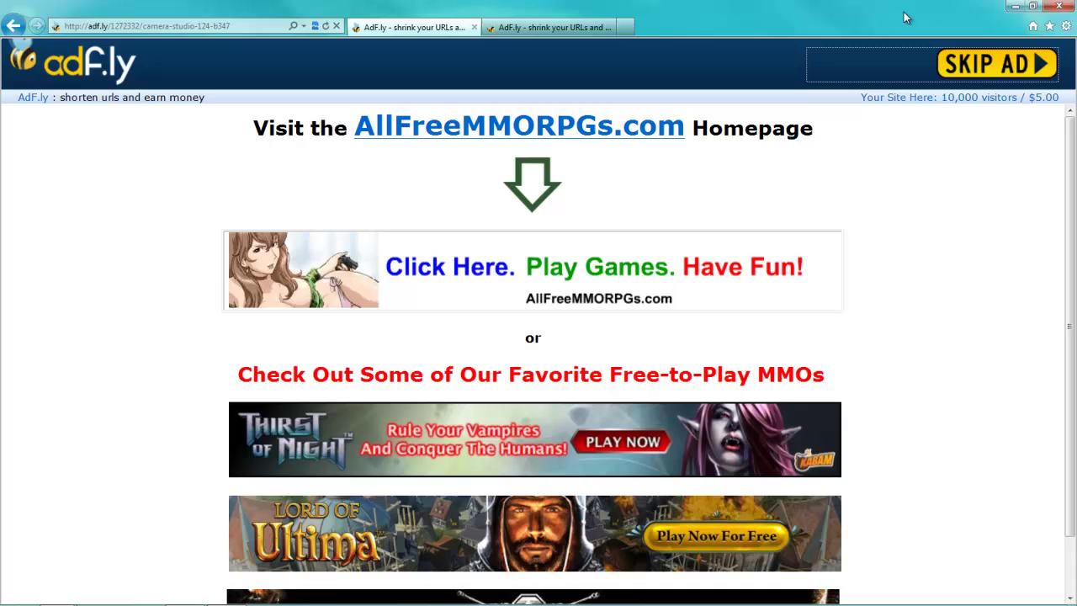
Step: Reload the adf.ly page, skip the ad, and save CameraStudioV1.2.4b347.zip to the Desktop
left_click(327, 26)
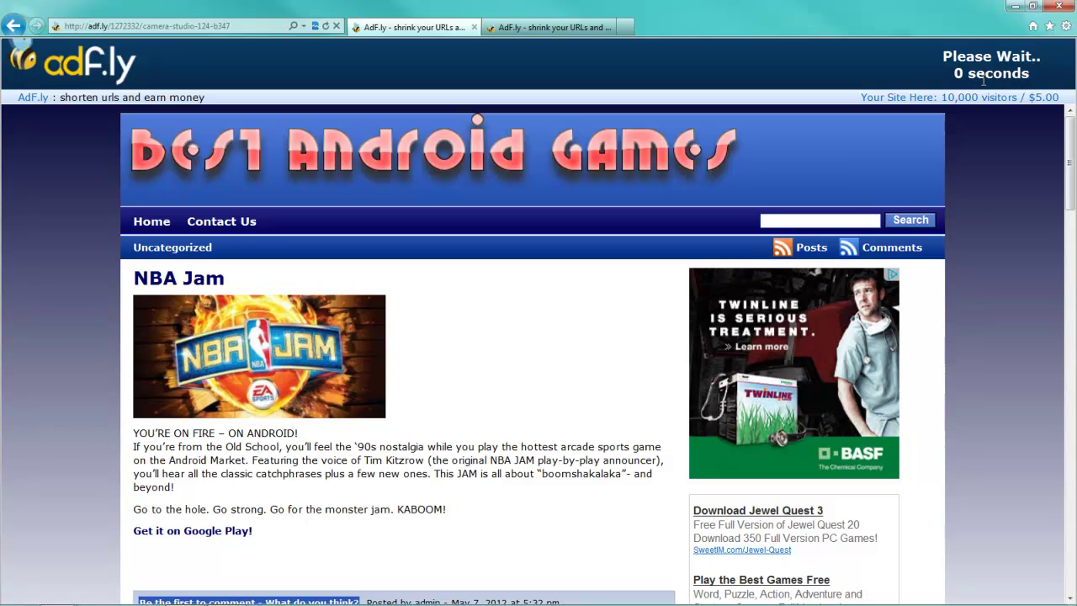
left_click(992, 64)
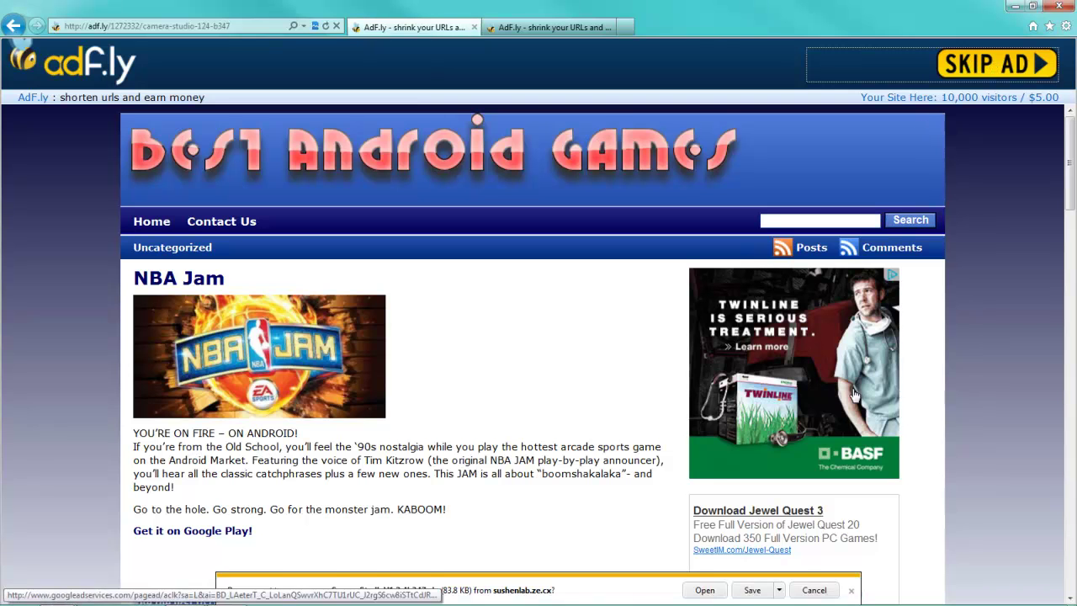
left_click(780, 590)
left_click(829, 572)
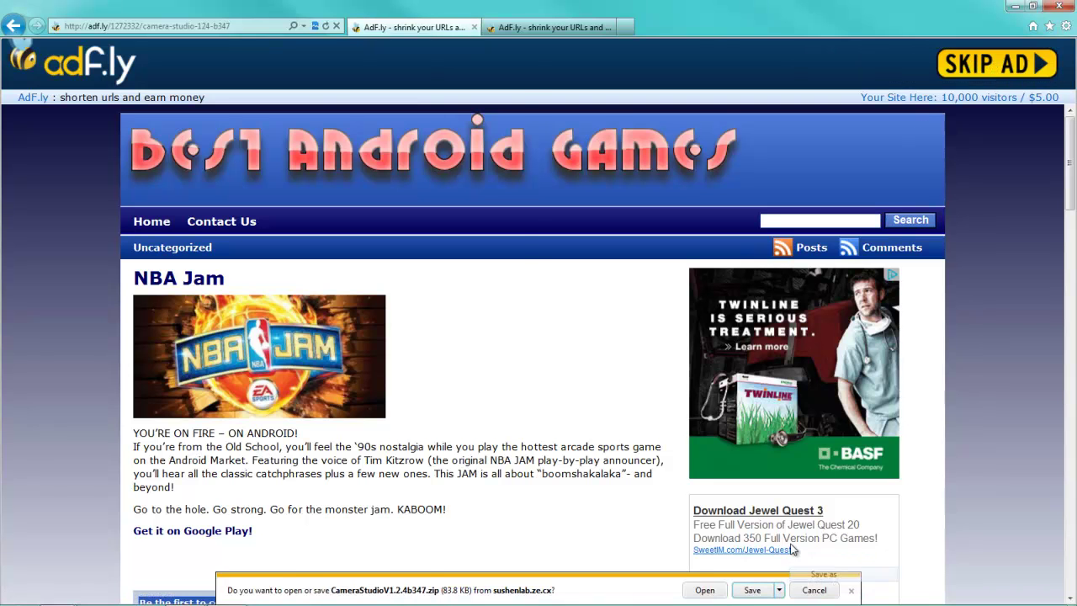
left_click(75, 92)
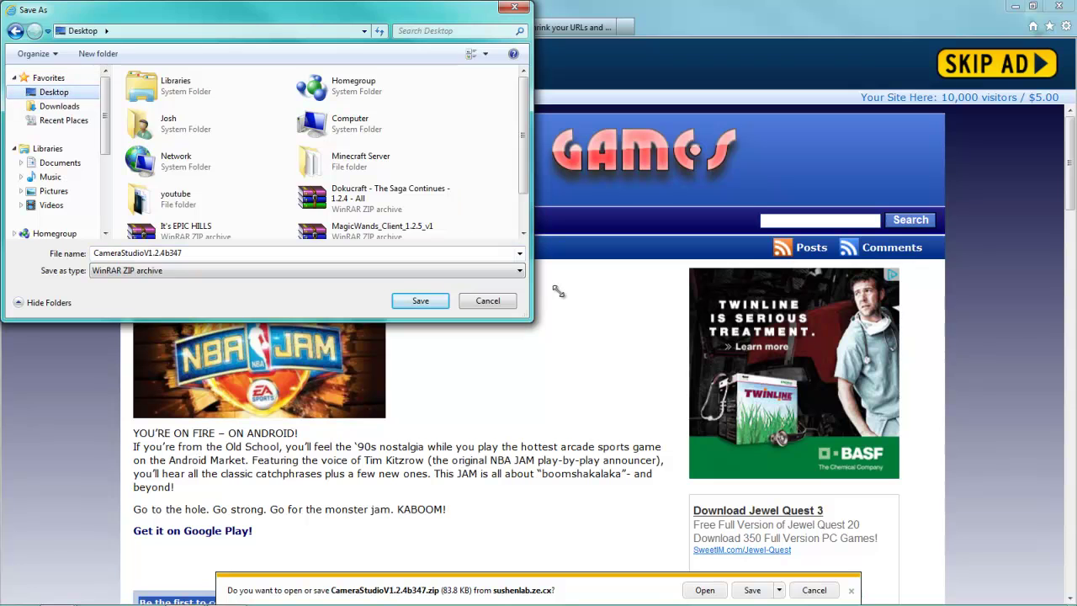
left_click(421, 307)
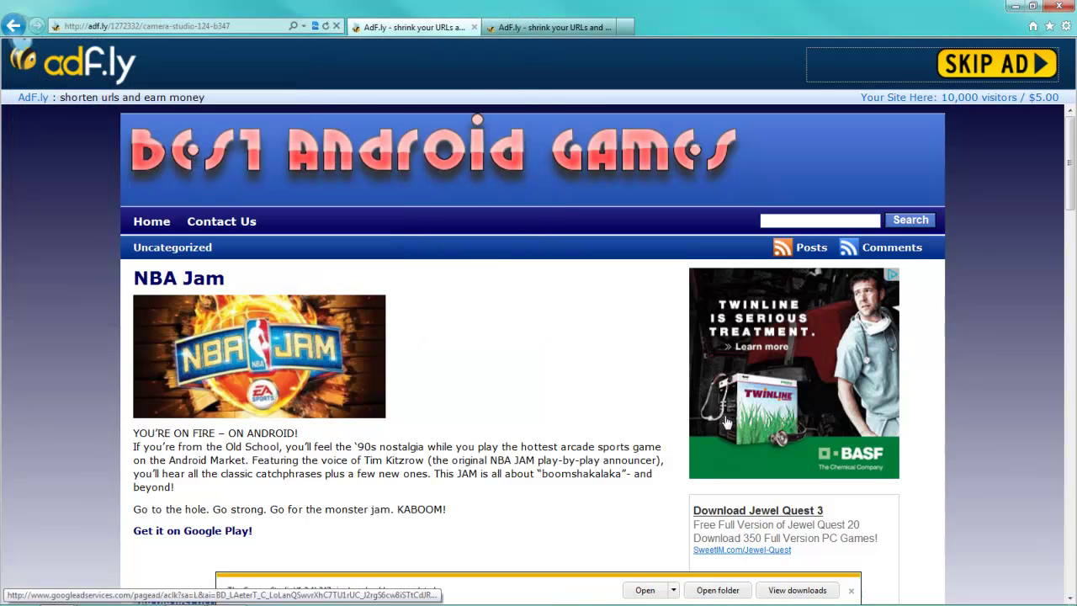
Step: Open the downloaded zip in WinRAR, minimize the browser and dismiss the license reminder
left_click(644, 590)
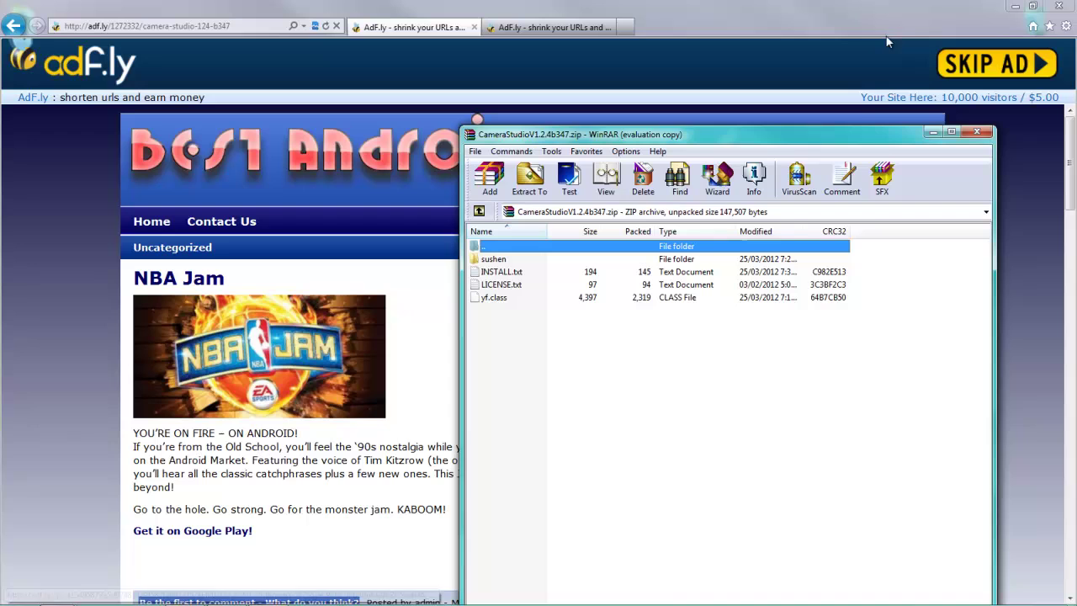
left_click(1015, 6)
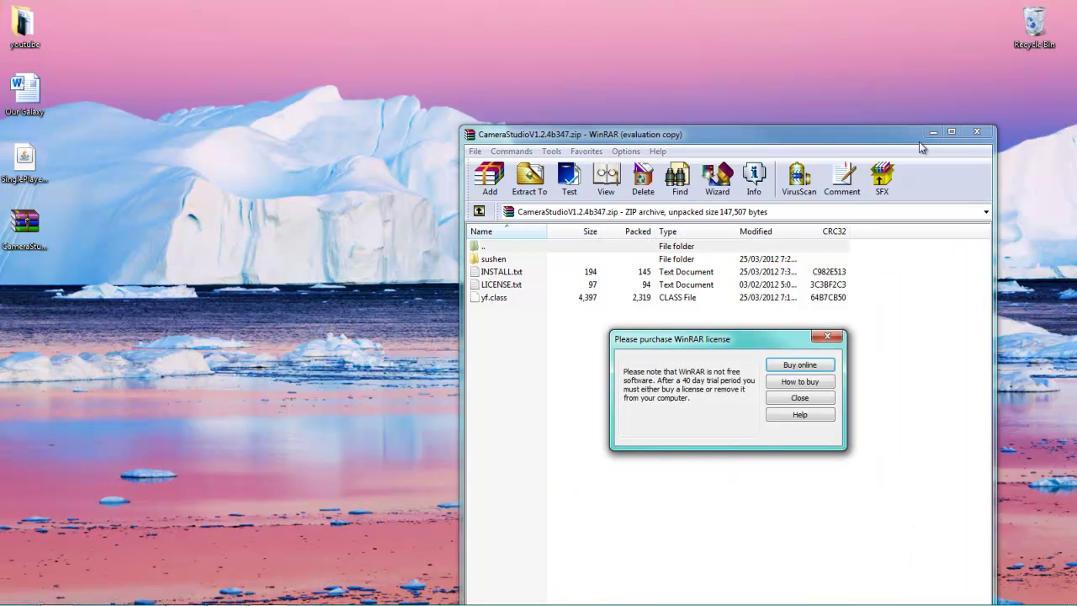
left_click(828, 336)
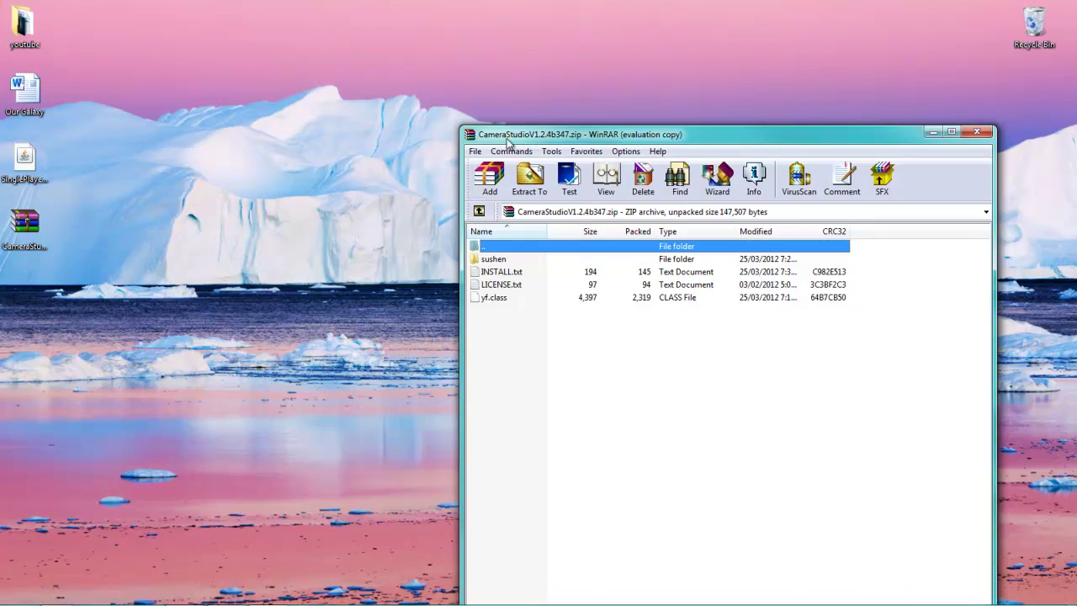
left_click_drag(510, 138, 425, 88)
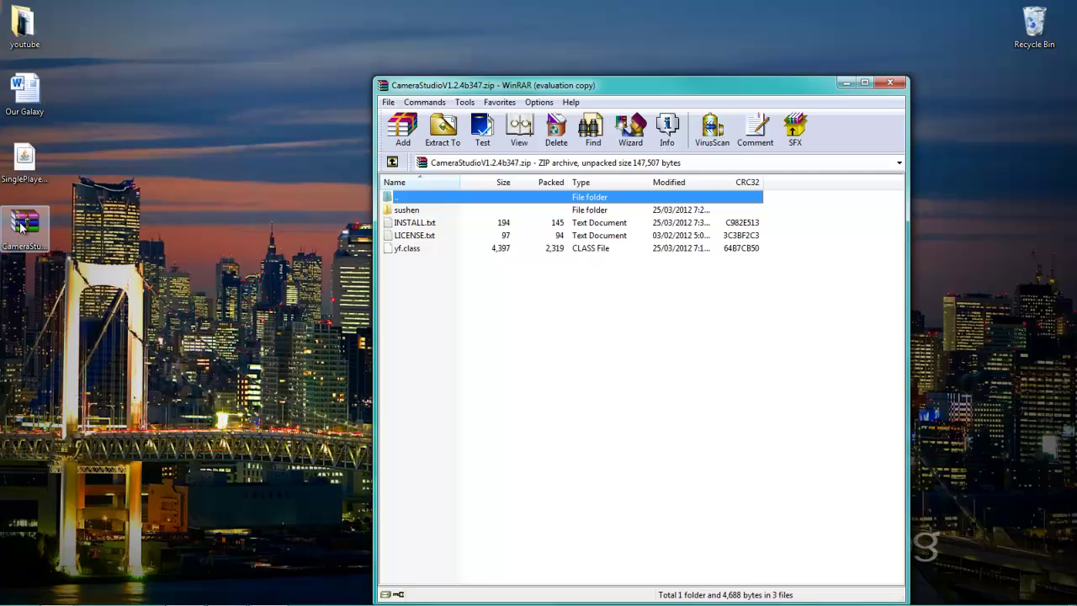
Step: Place the CameraStudio zip and SinglePlayerCommands jar together mid-desktop, then close the archive
left_click_drag(45, 242, 195, 195)
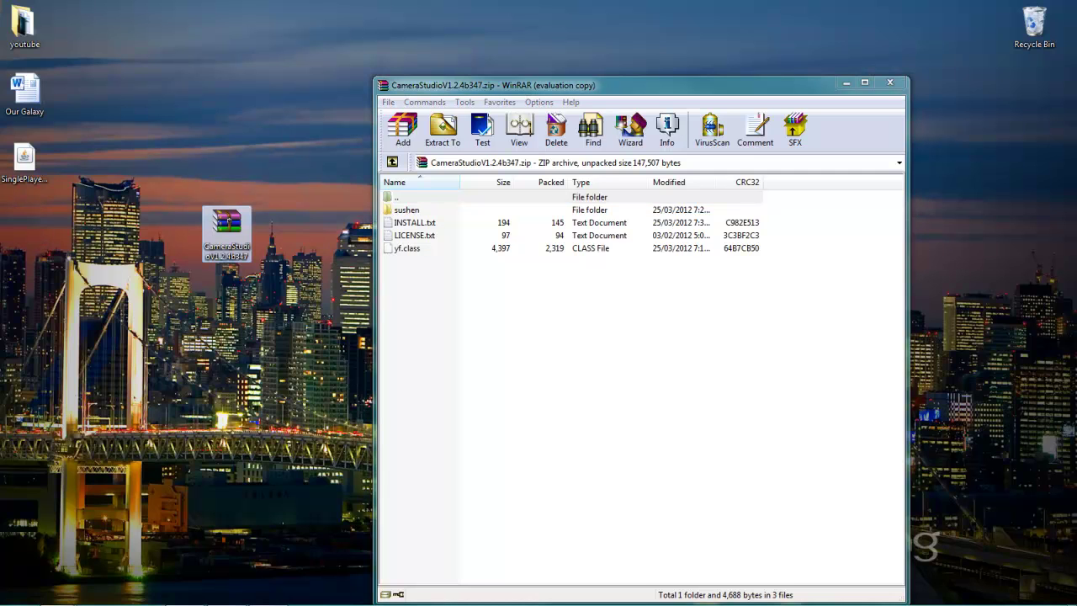
left_click_drag(28, 168, 282, 240)
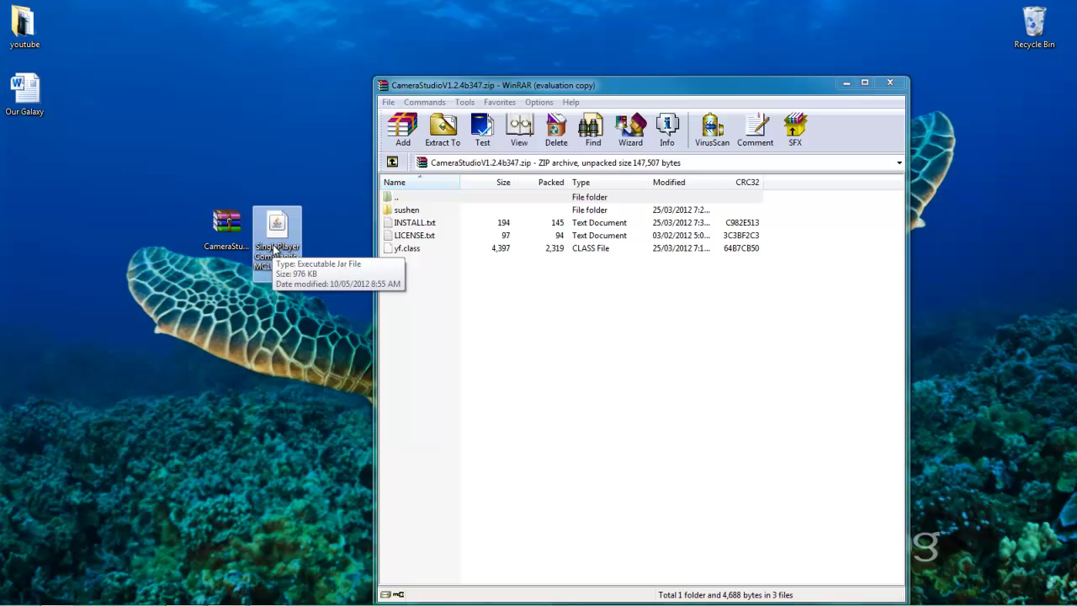
left_click(891, 83)
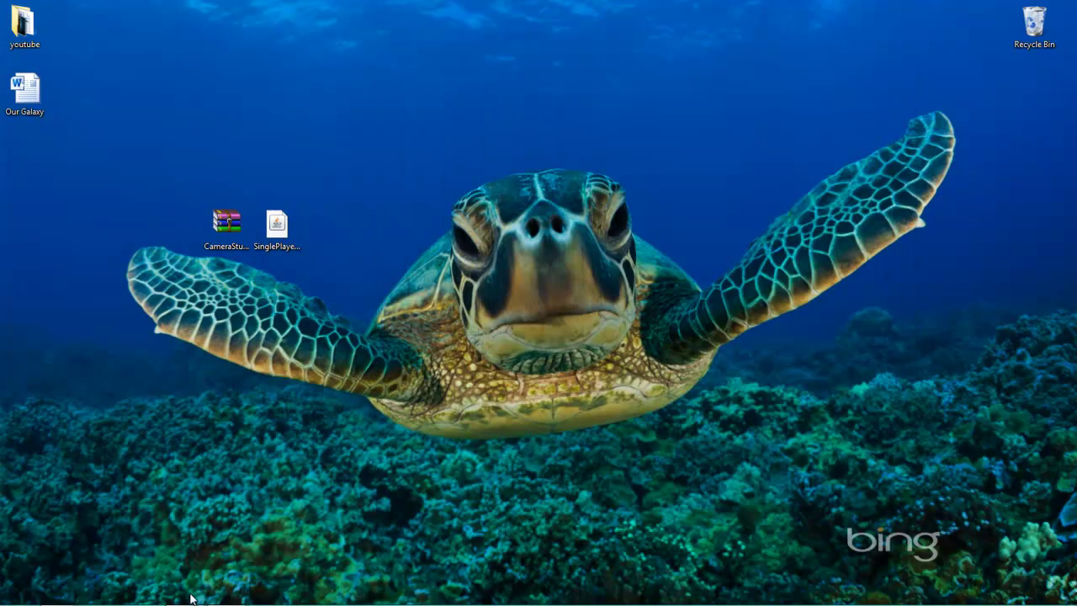
Step: Search %appdata% from the Start menu and navigate to .minecraft\bin
left_click(17, 594)
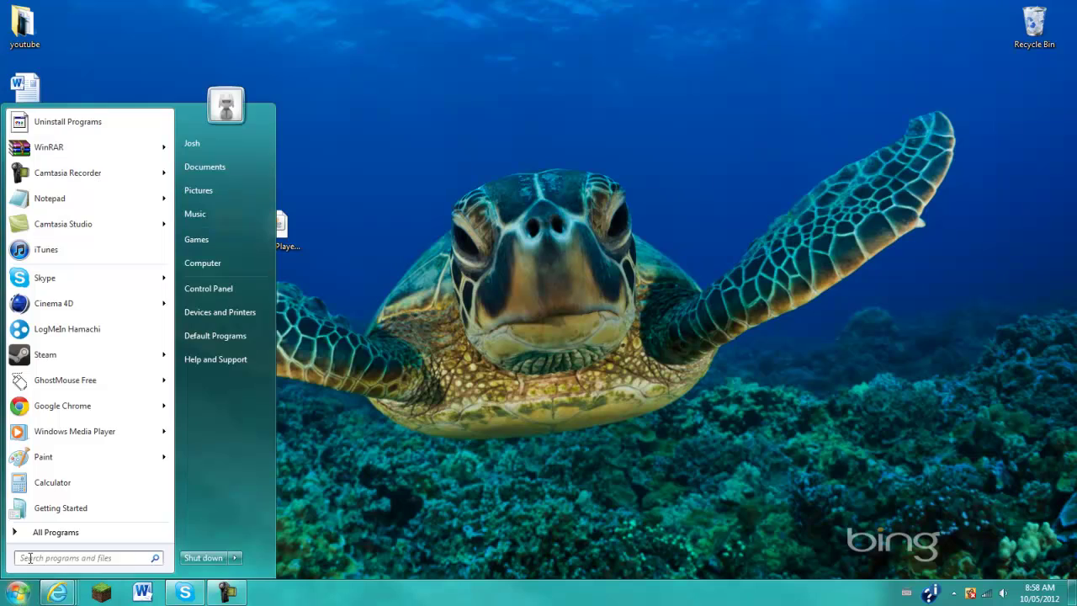
type("%")
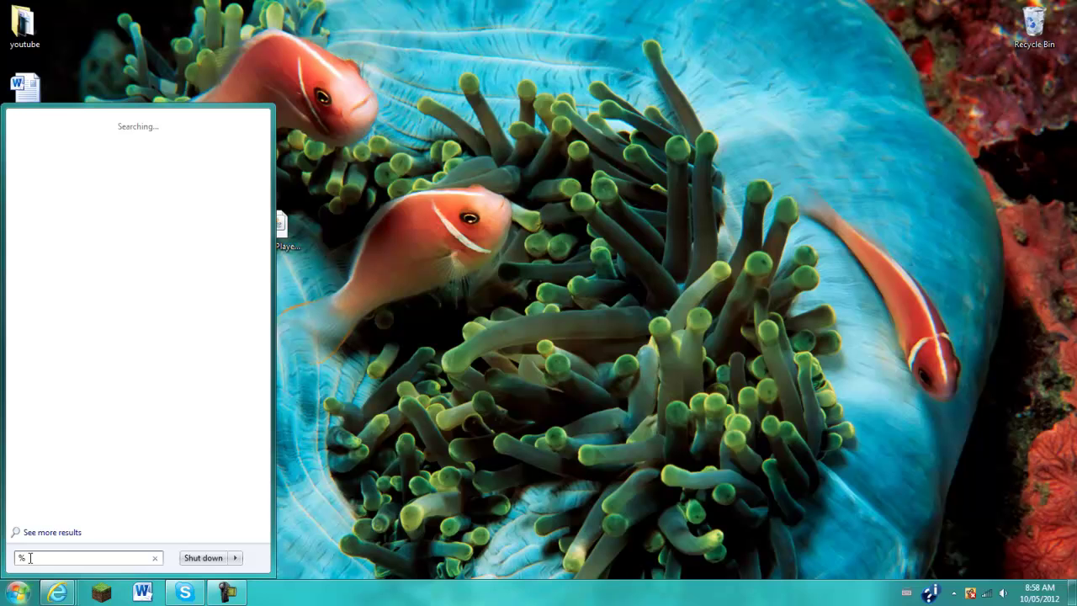
type("appdata")
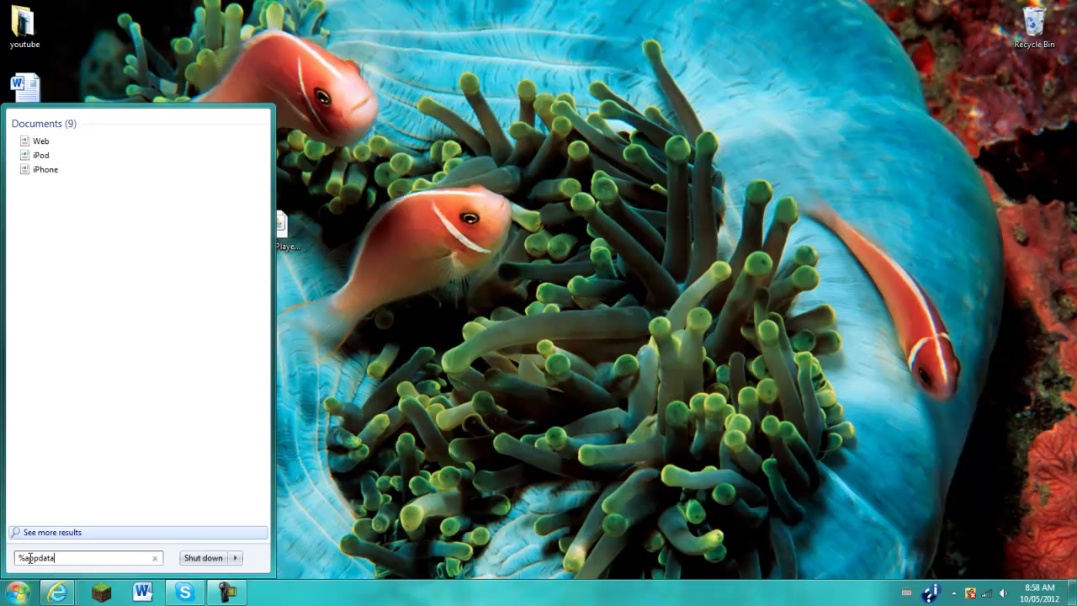
type("%")
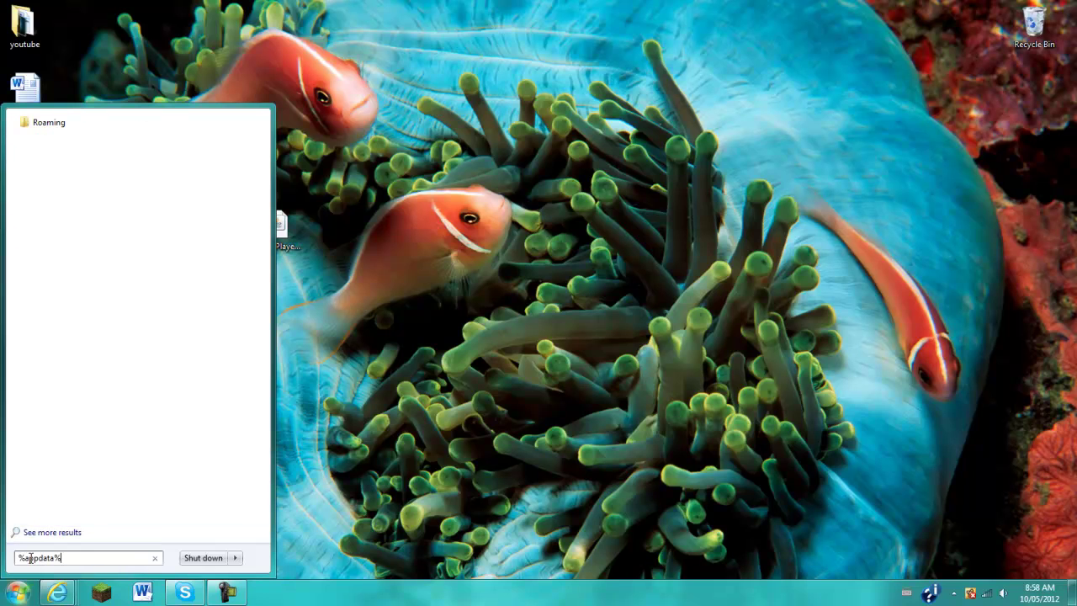
key("Return")
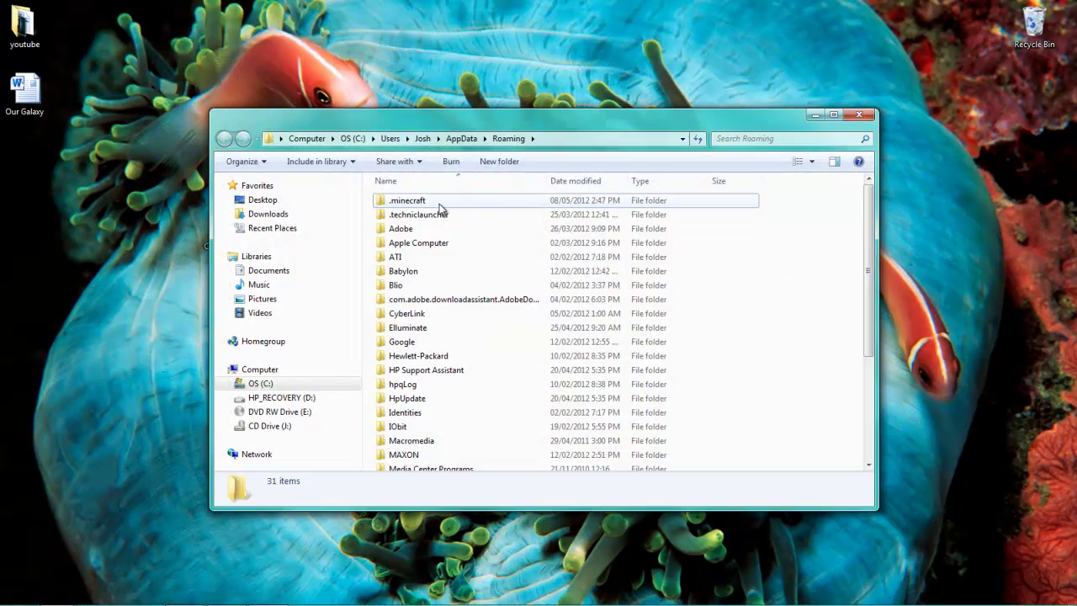
double_click(439, 206)
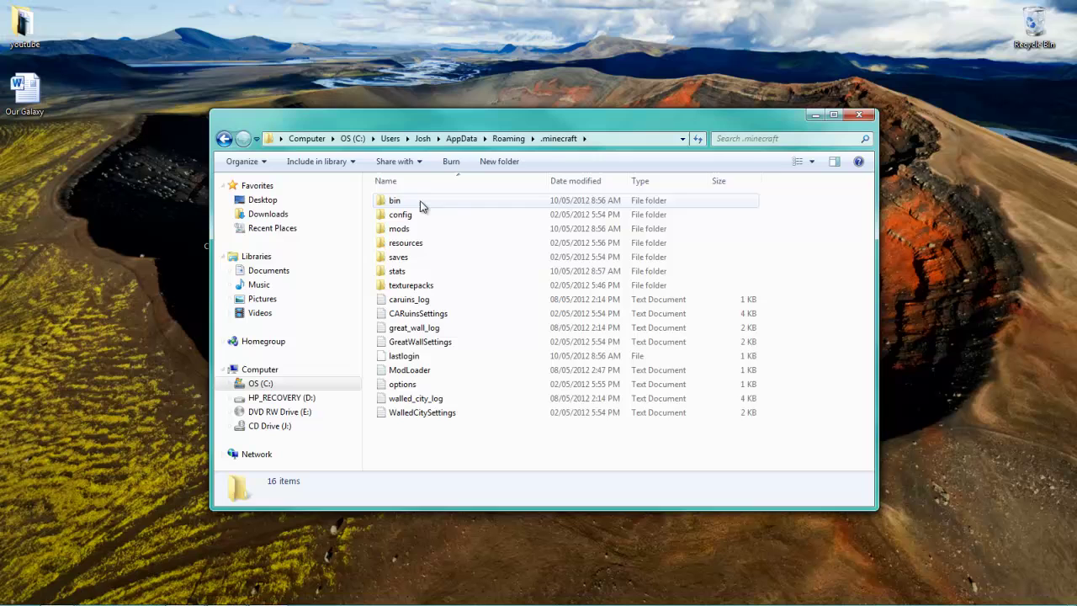
double_click(423, 203)
Step: Open minecraft.jar as an archive in WinRAR from its context menu
left_click(423, 271)
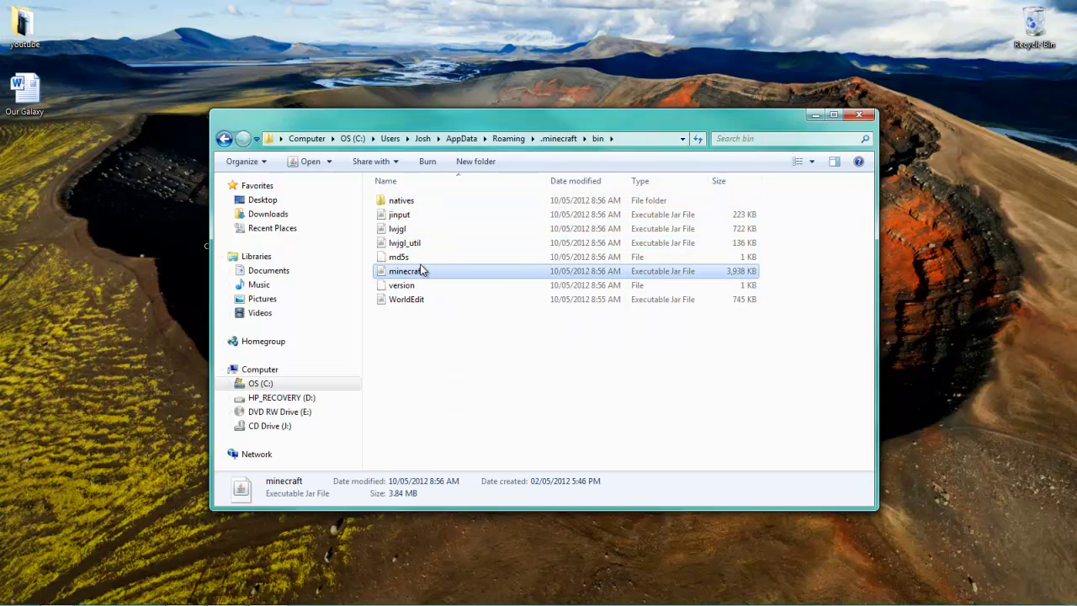
right_click(422, 268)
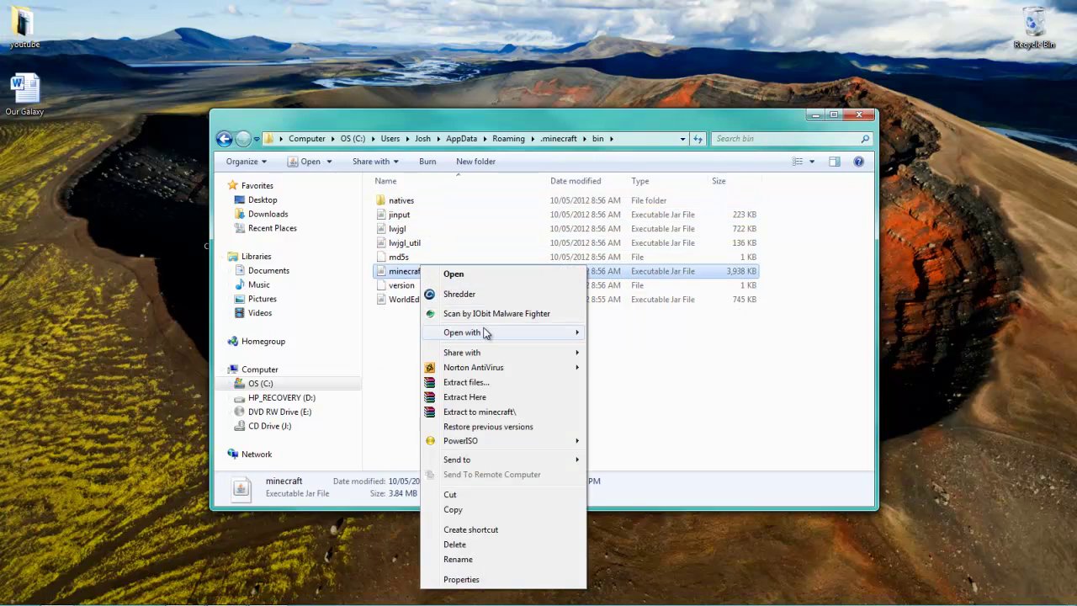
mouse_move(487, 332)
left_click(612, 348)
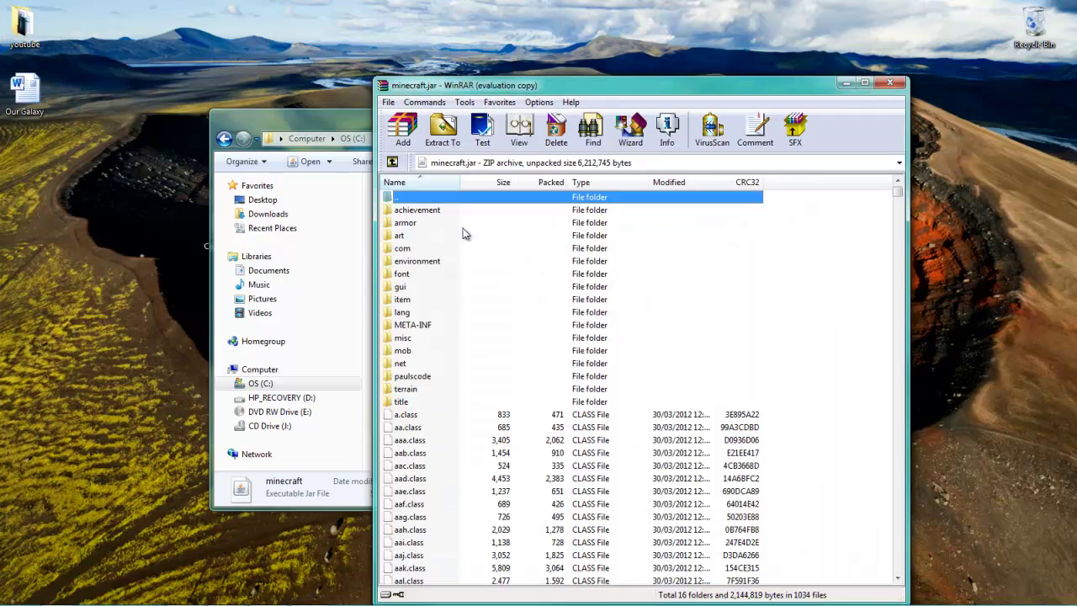
Step: Close the bin folder window and delete the META-INF folder from minecraft.jar
left_click(368, 133)
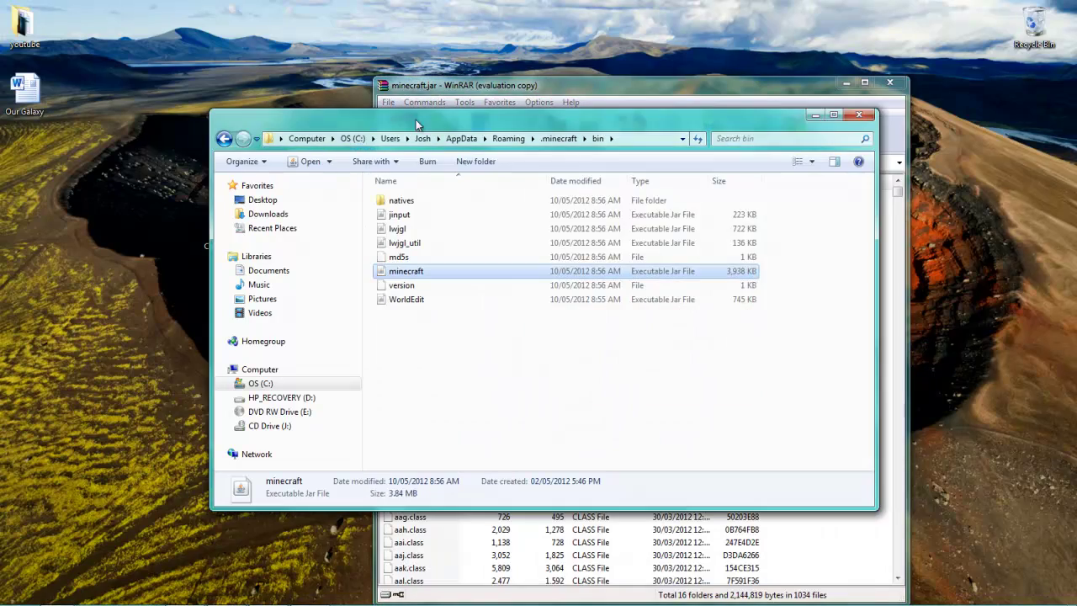
left_click(859, 115)
left_click(749, 283)
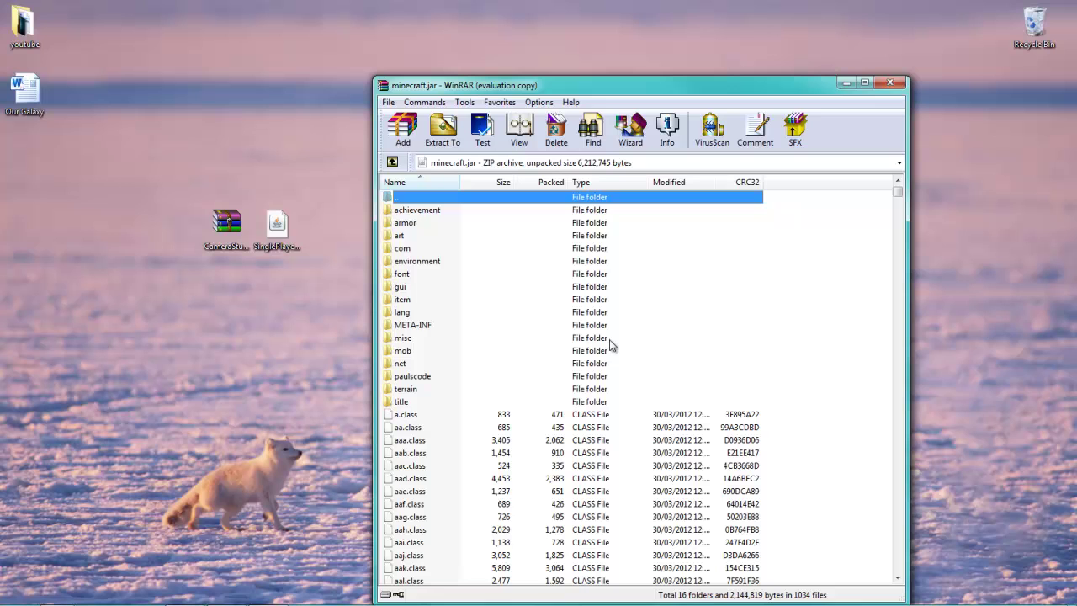
left_click(452, 328)
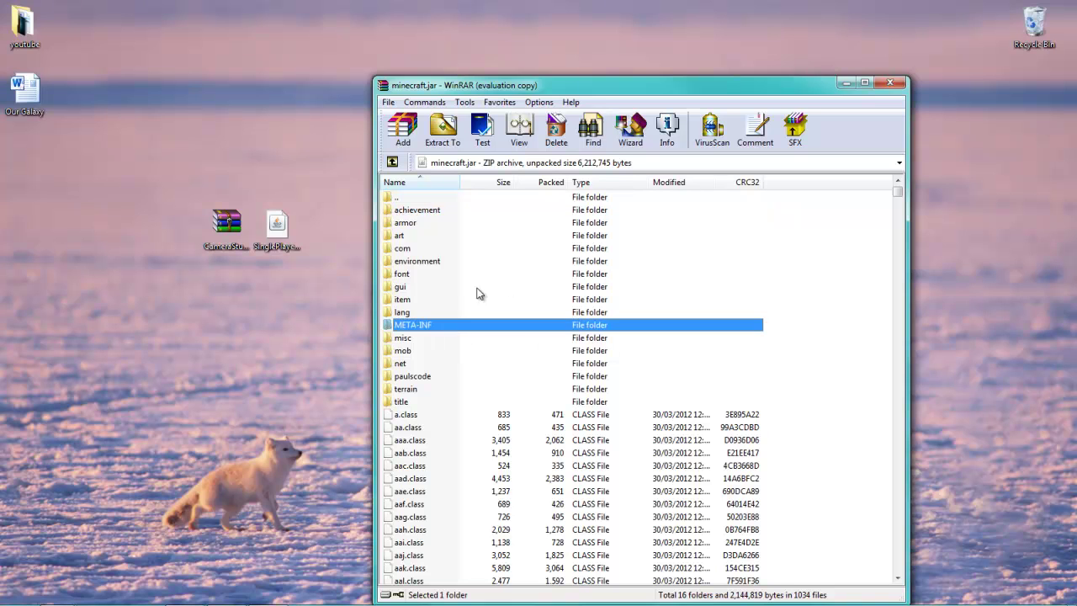
left_click(556, 126)
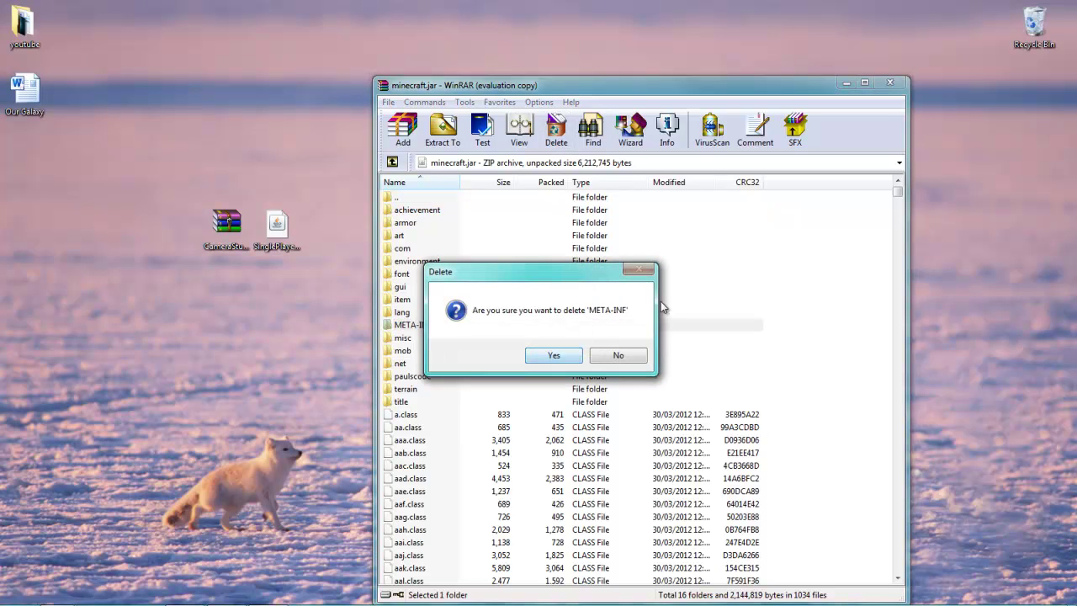
left_click(552, 356)
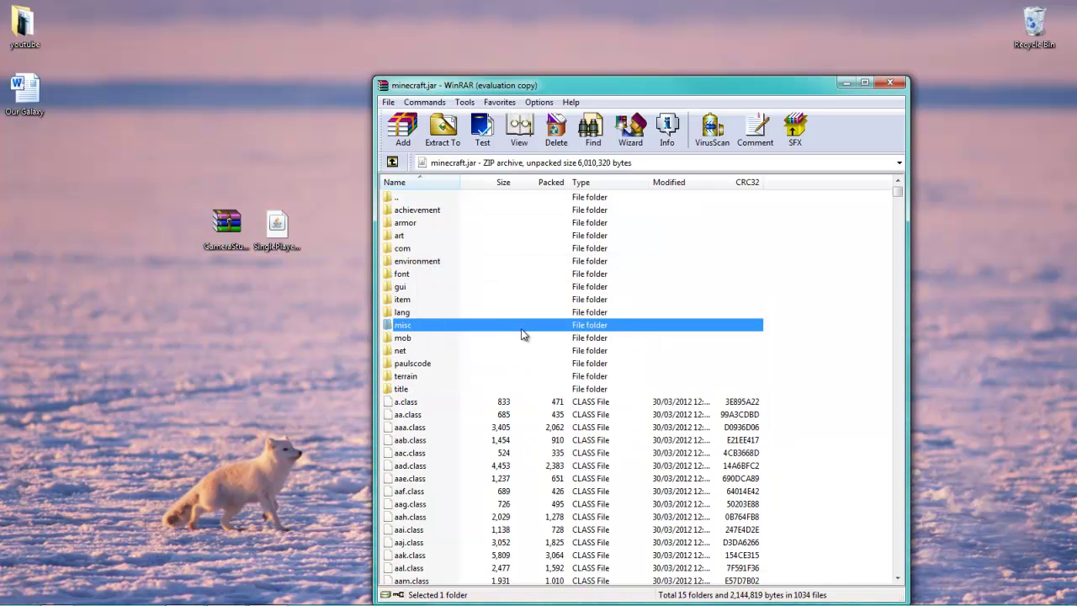
Step: Rearrange the Camera Studio zip and Single Player Commands file side by side on the desktop
left_click_drag(226, 223, 226, 360)
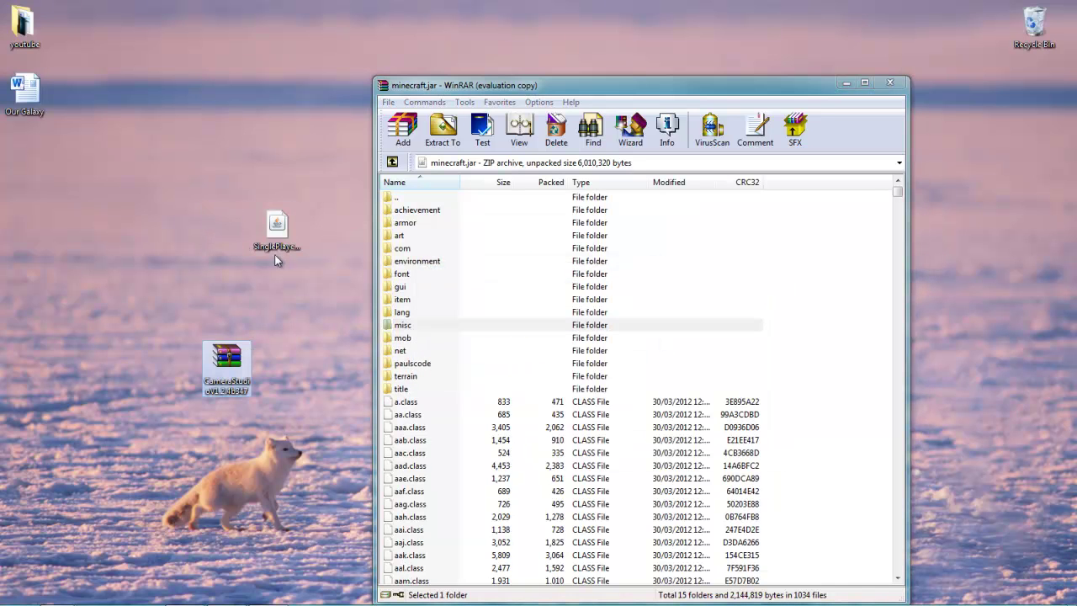
left_click_drag(277, 225, 343, 362)
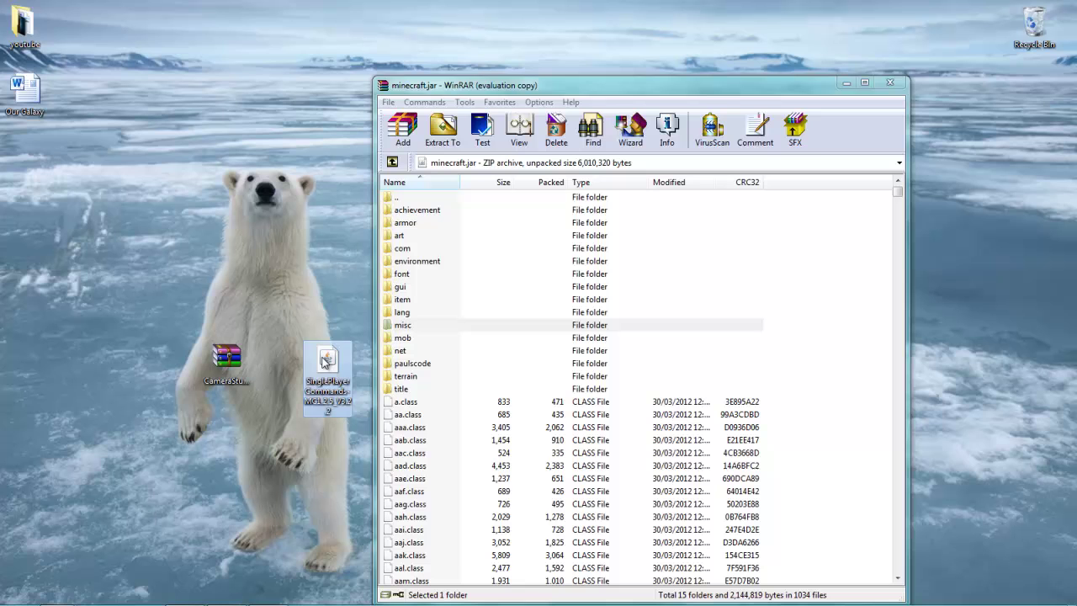
left_click_drag(235, 383, 286, 389)
Step: Open CameraStudioV1.2.4b347.zip, dismiss the reminder, and place it beside the minecraft.jar window
double_click(286, 389)
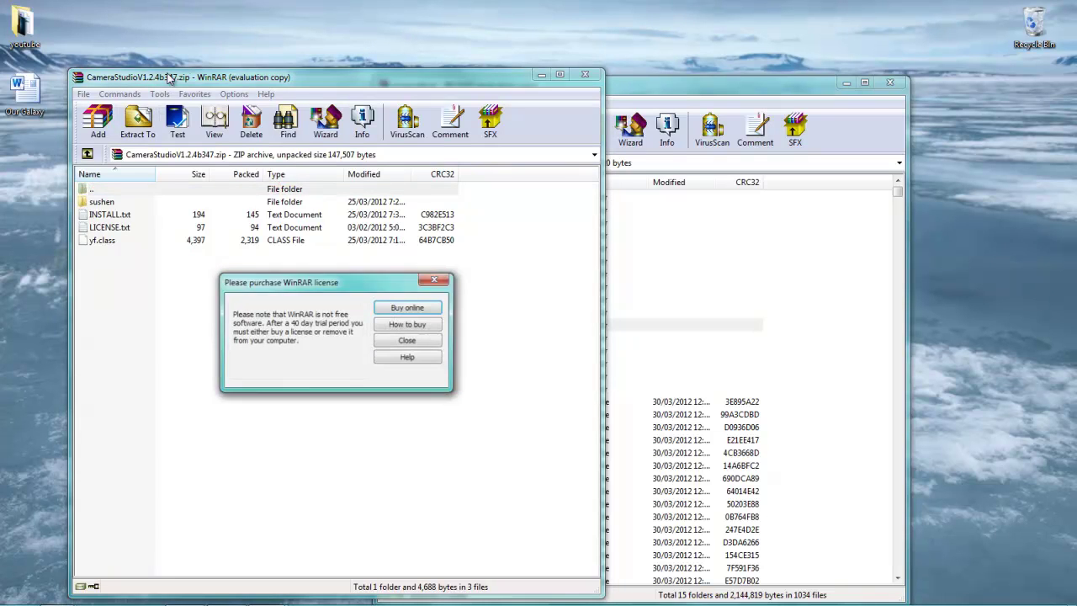
left_click(435, 279)
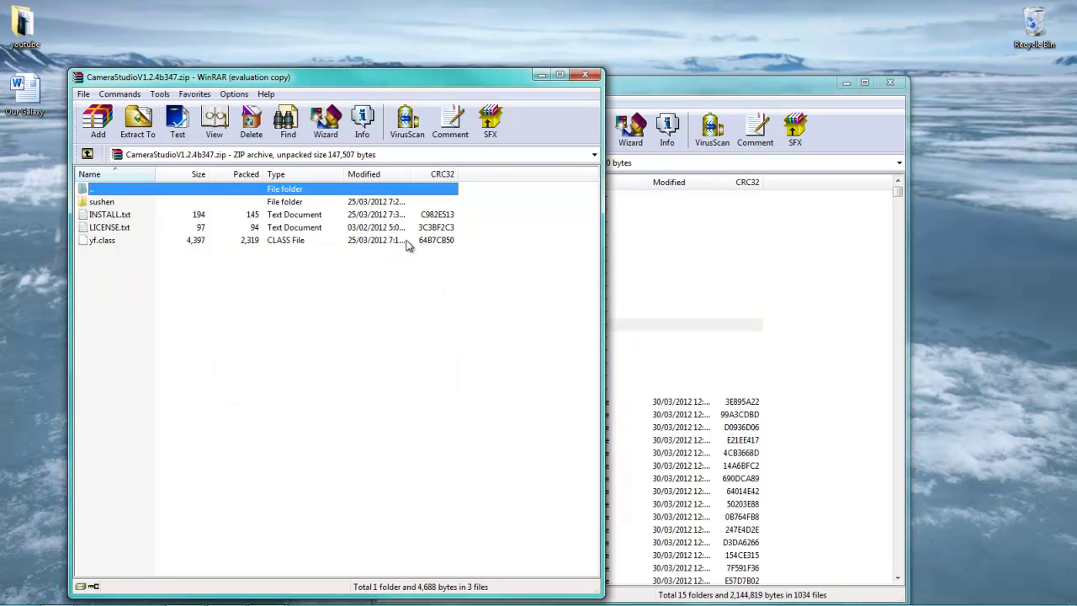
left_click_drag(228, 80, 173, 80)
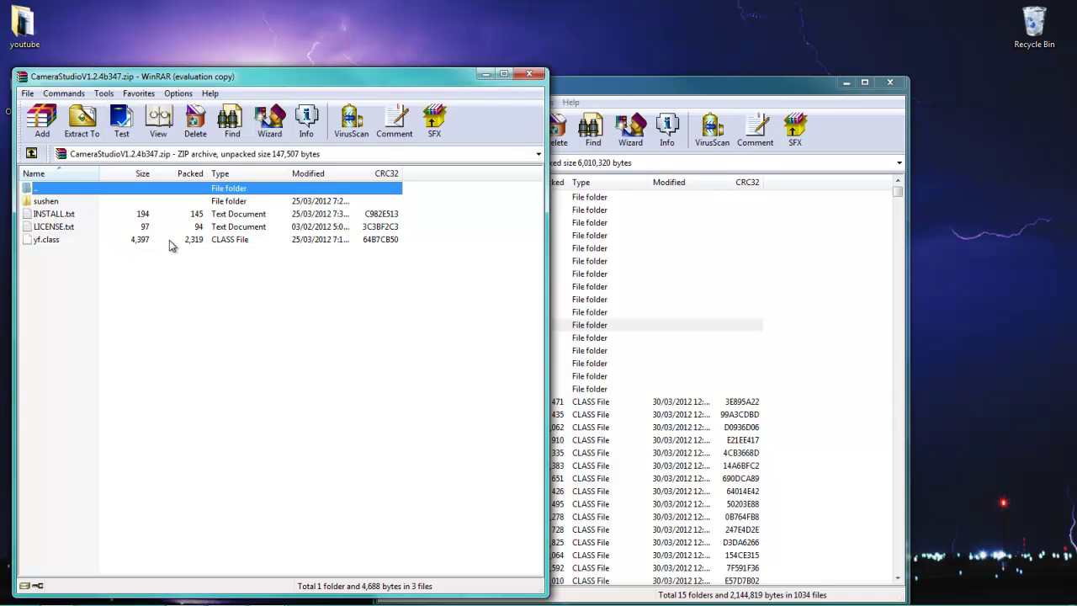
left_click_drag(777, 81, 1076, 126)
Step: Add yf.class and the sushen folder into minecraft.jar, then close the Camera Studio archive
left_click_drag(135, 243, 791, 484)
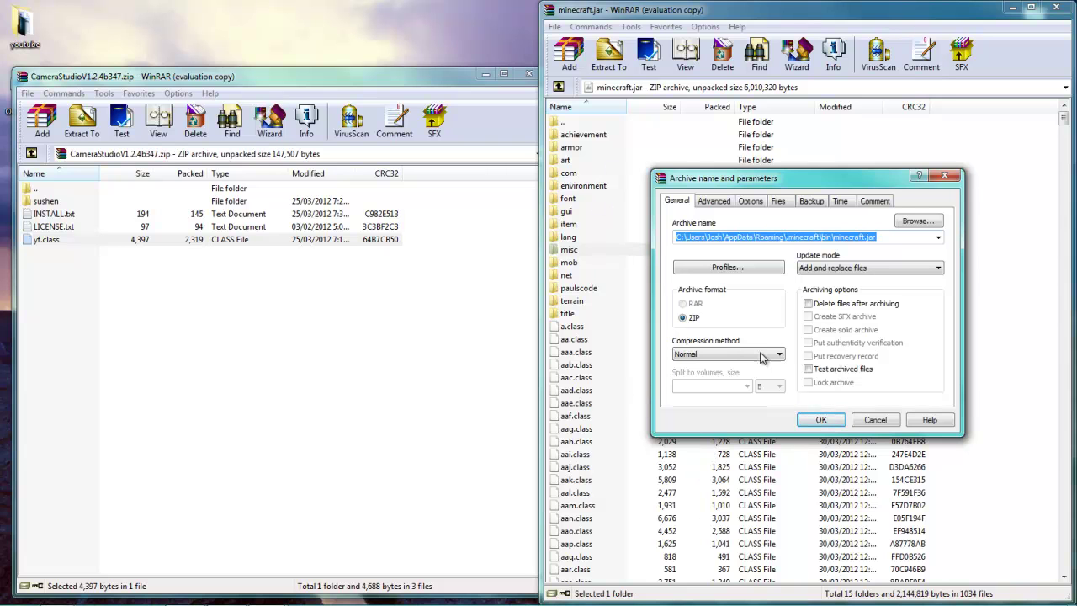
left_click(833, 418)
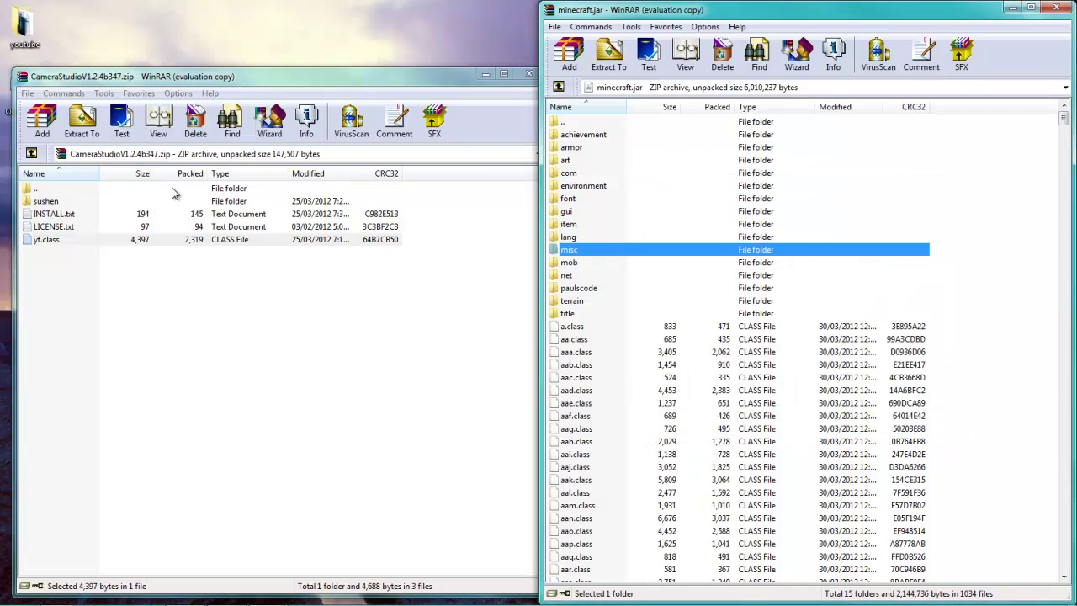
left_click_drag(67, 203, 746, 413)
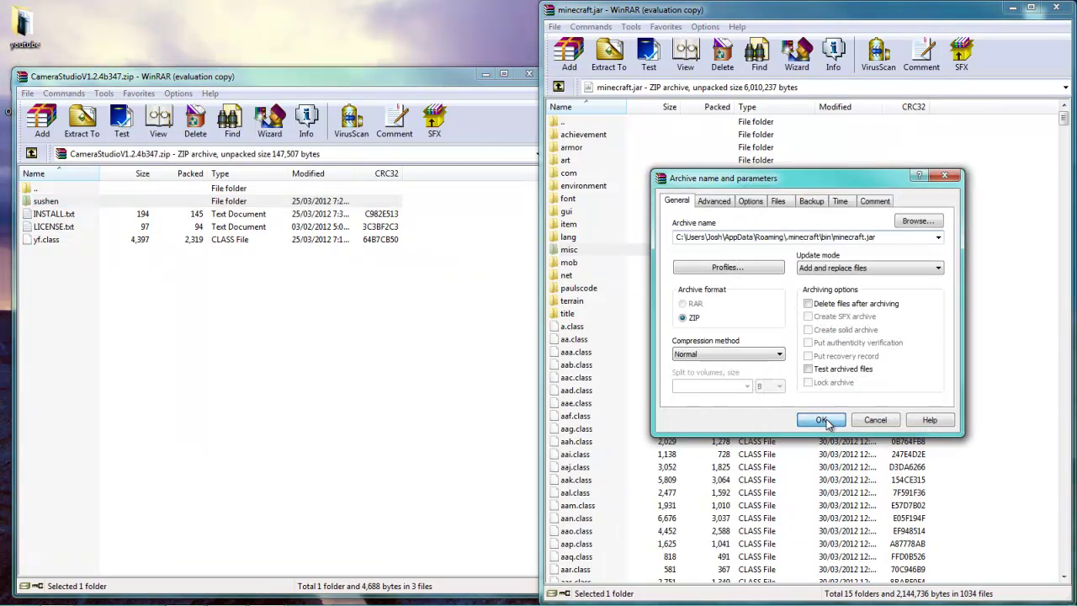
left_click(823, 418)
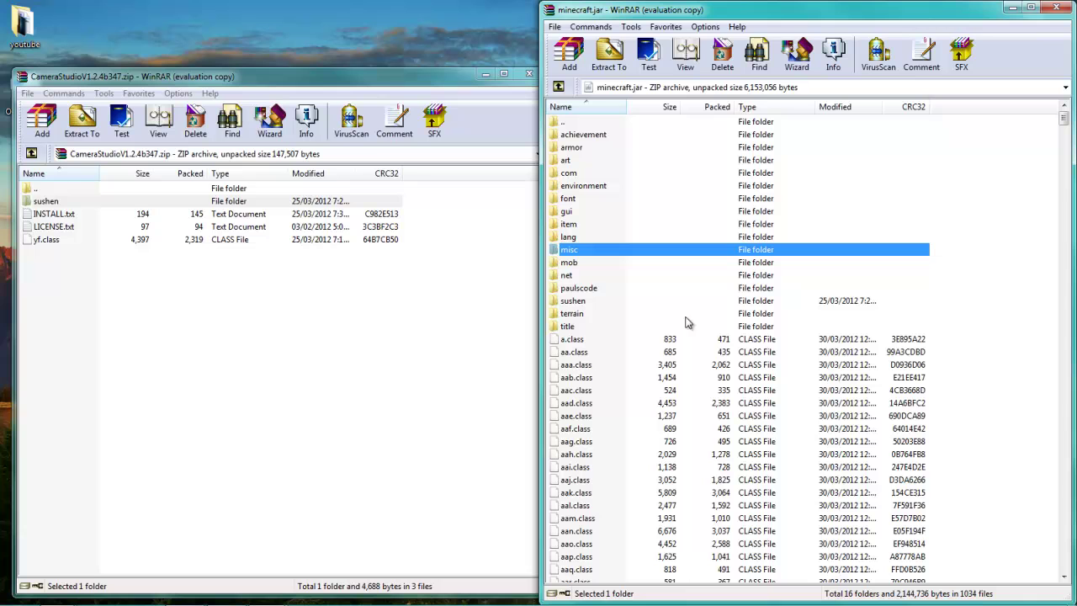
left_click(574, 301)
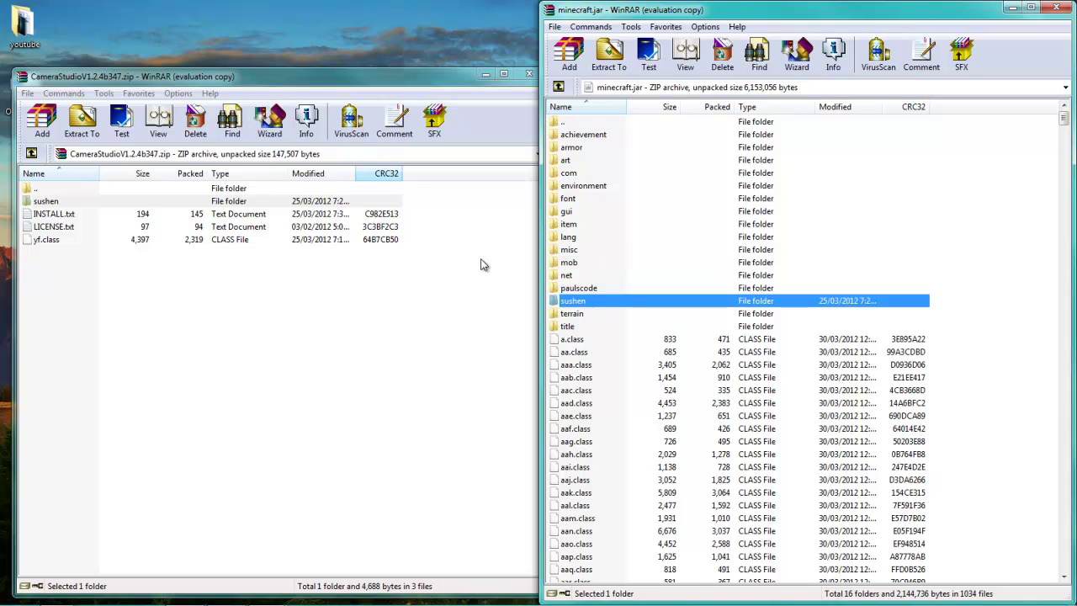
left_click(528, 74)
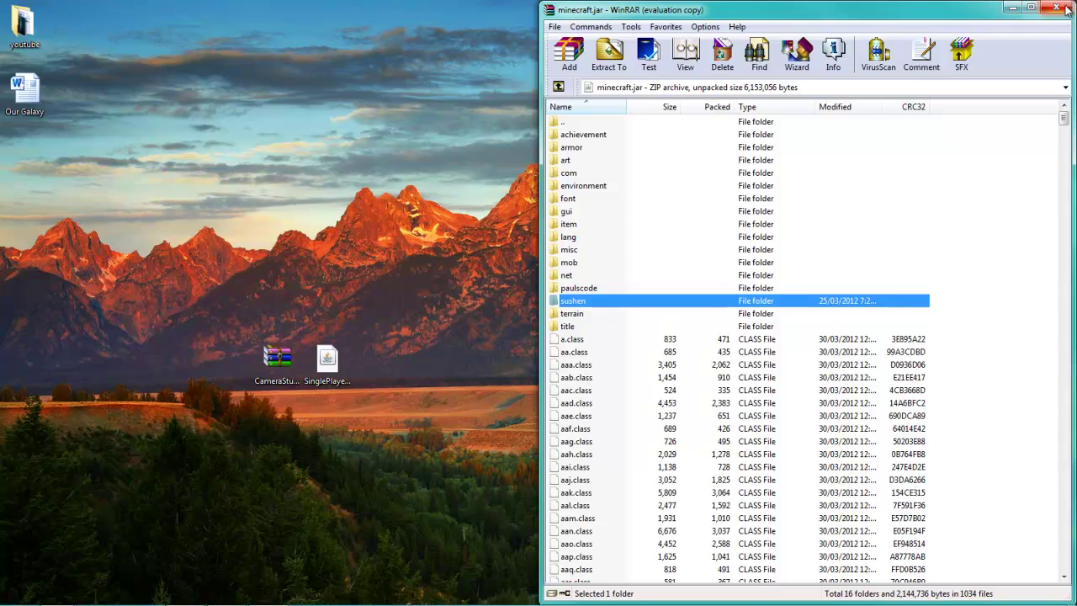
Step: Close minecraft.jar, install Single Player Commands 3.2.2 from the installer, and start Minecraft
left_click(1057, 7)
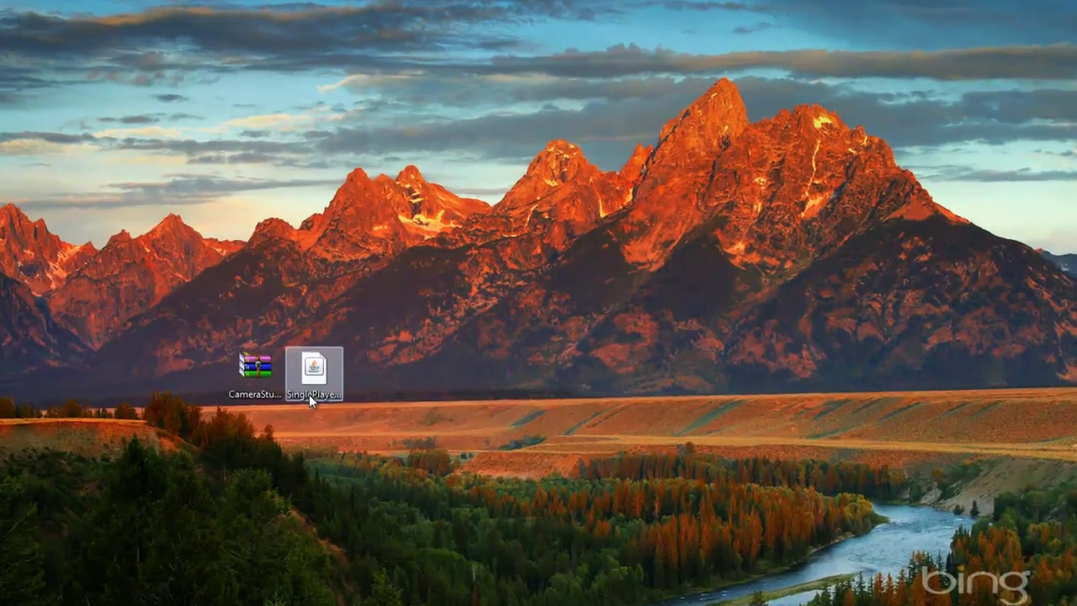
double_click(308, 394)
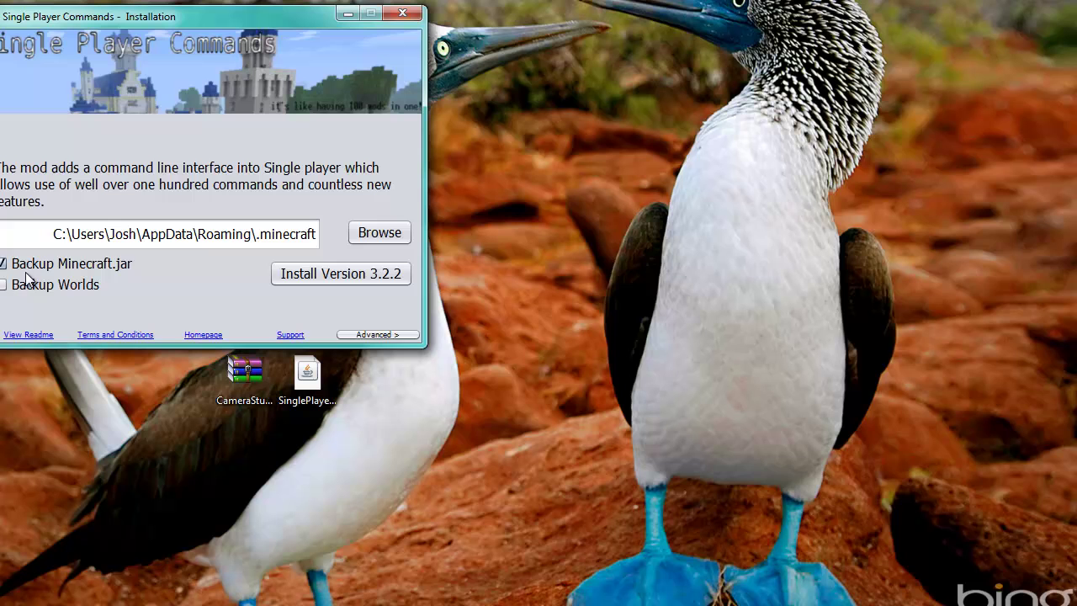
left_click(337, 276)
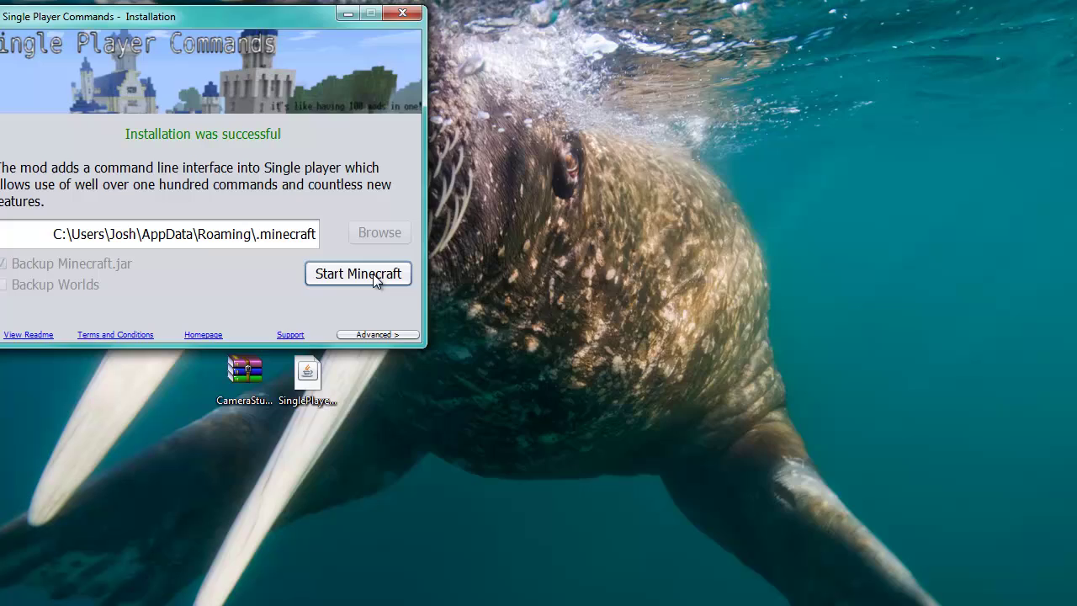
left_click(373, 274)
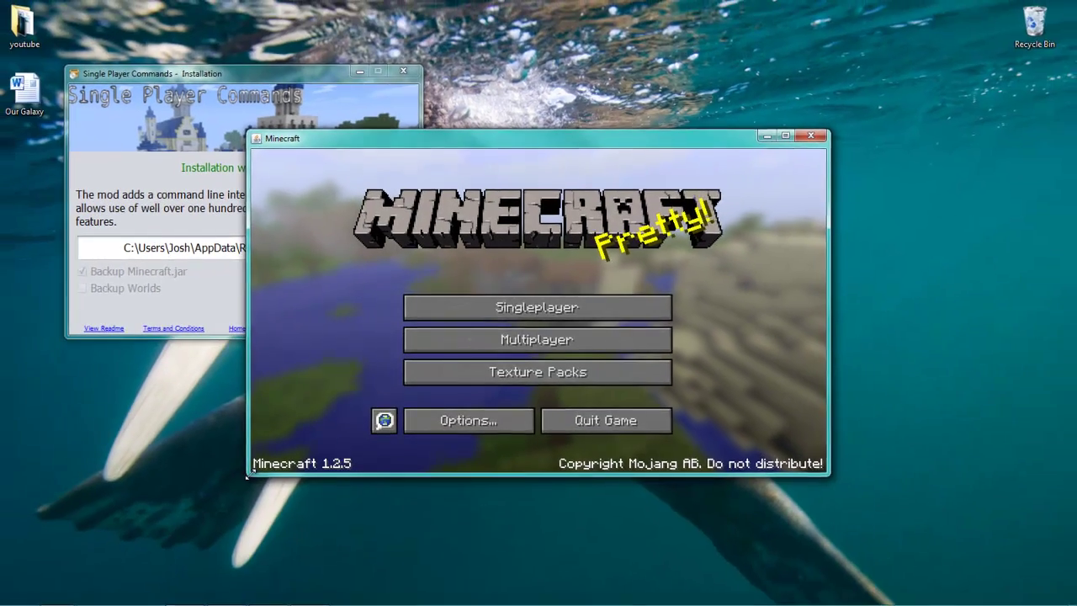
Step: Enlarge the Minecraft window to full screen height and move the installer window to the top-left
left_click_drag(249, 475, 330, 602)
left_click_drag(337, 595, 337, 605)
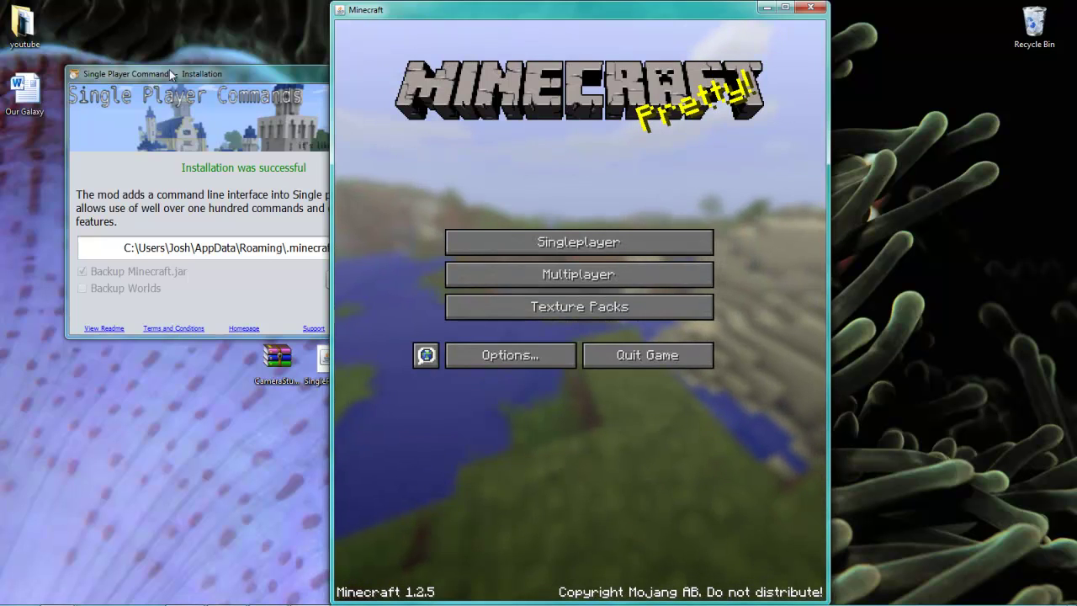
left_click_drag(169, 70, 98, 6)
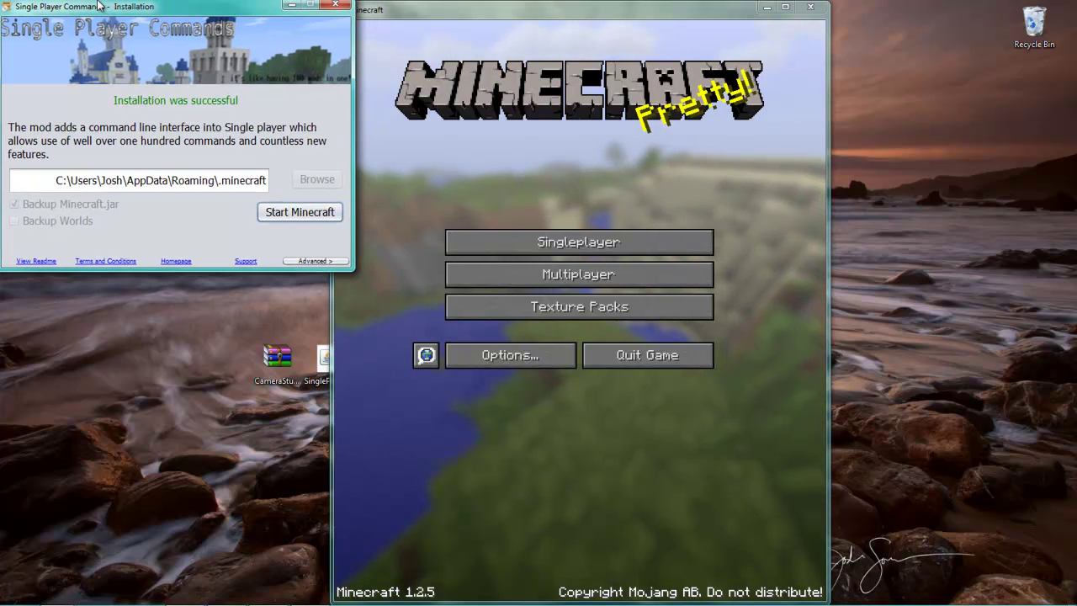